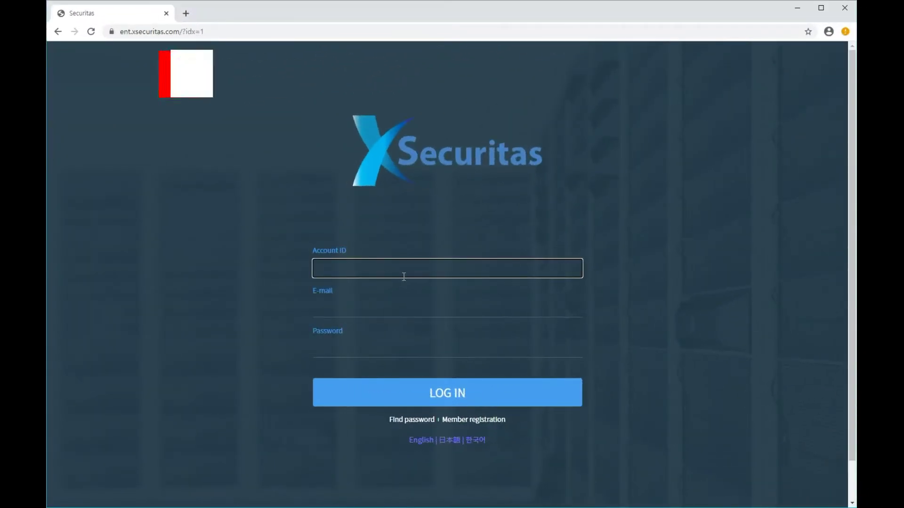
Log in to the xSecuritas console with the account ID, e-mail and password.
type("xse")
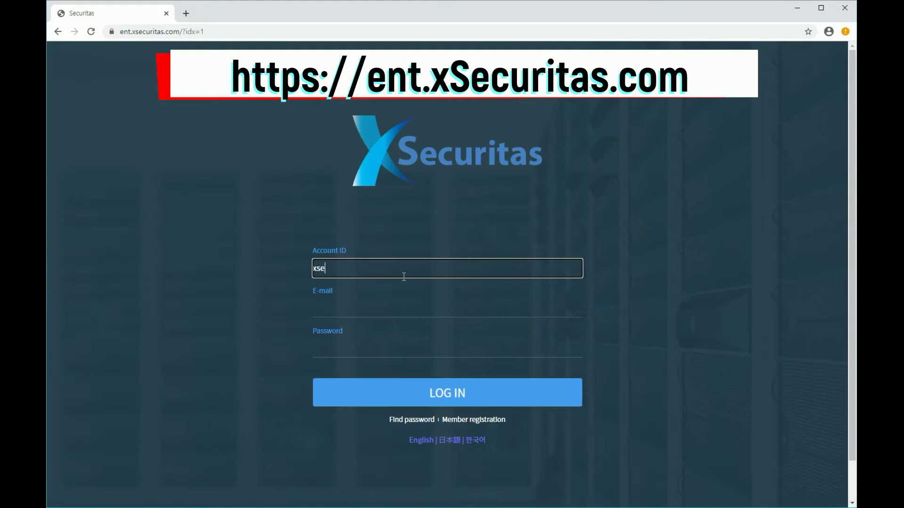
type("cu-smark")
key("Tab")
type("test")
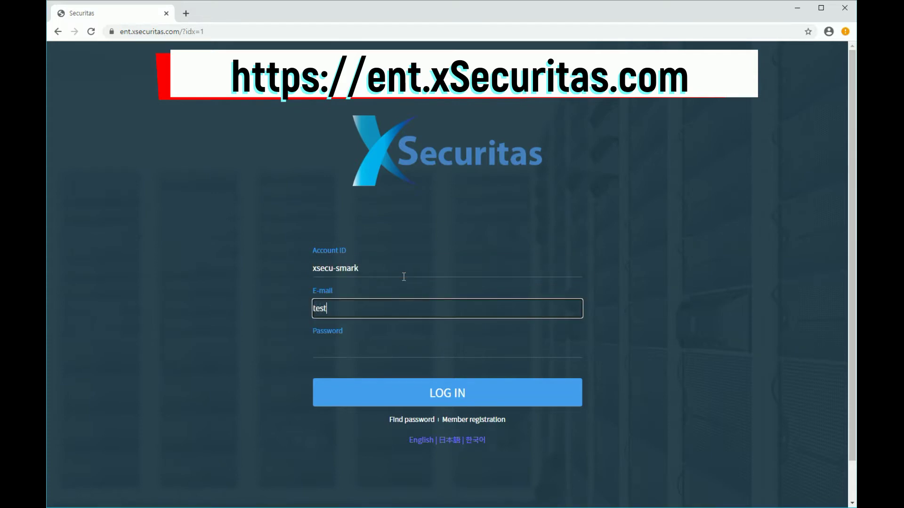
type("@test.com")
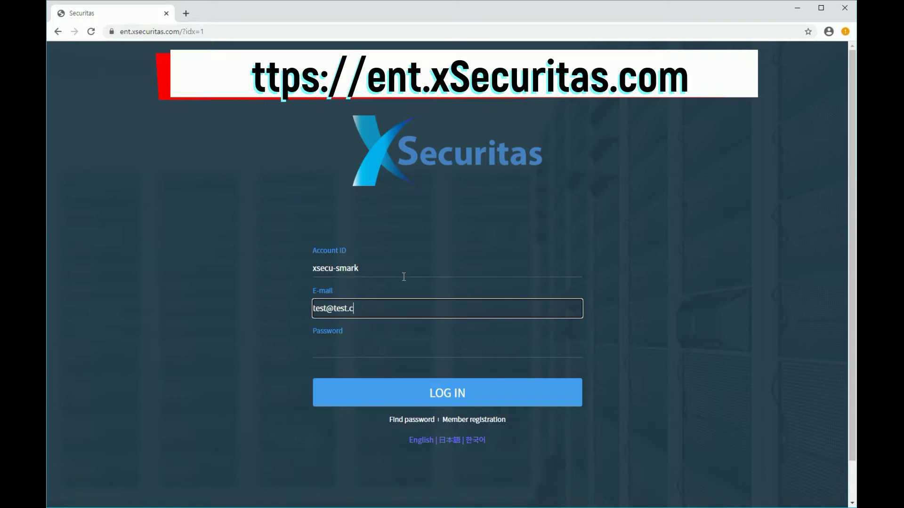
key("Tab")
type("test")
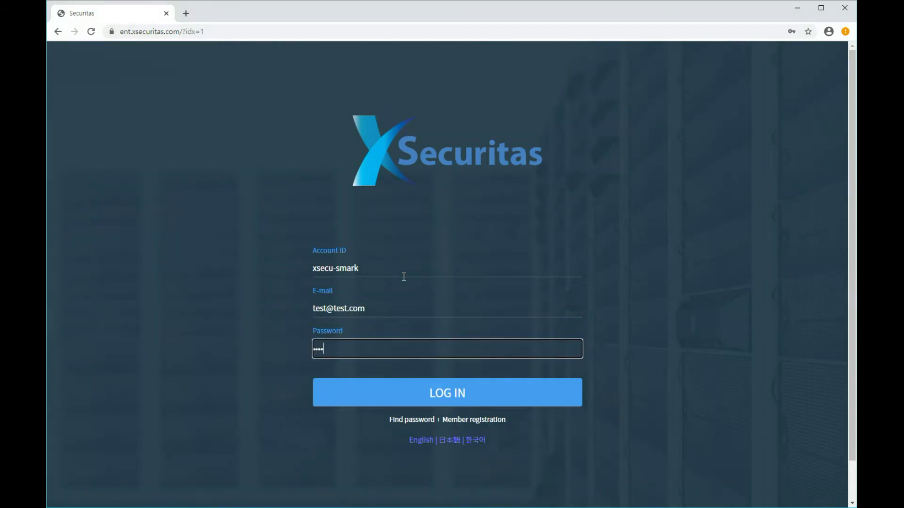
left_click(454, 394)
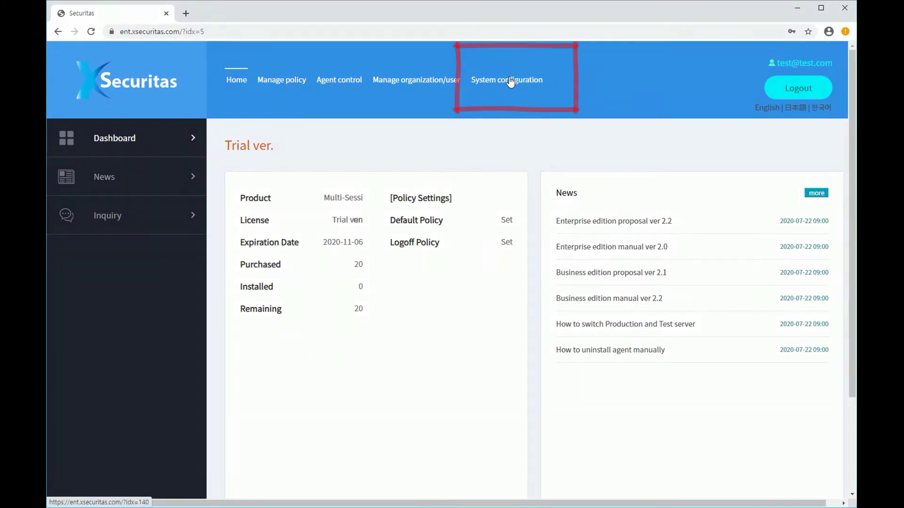
In System configuration, enable 'Agent auto logon when logon by Active Directory', then go to Environment variable.
left_click(510, 81)
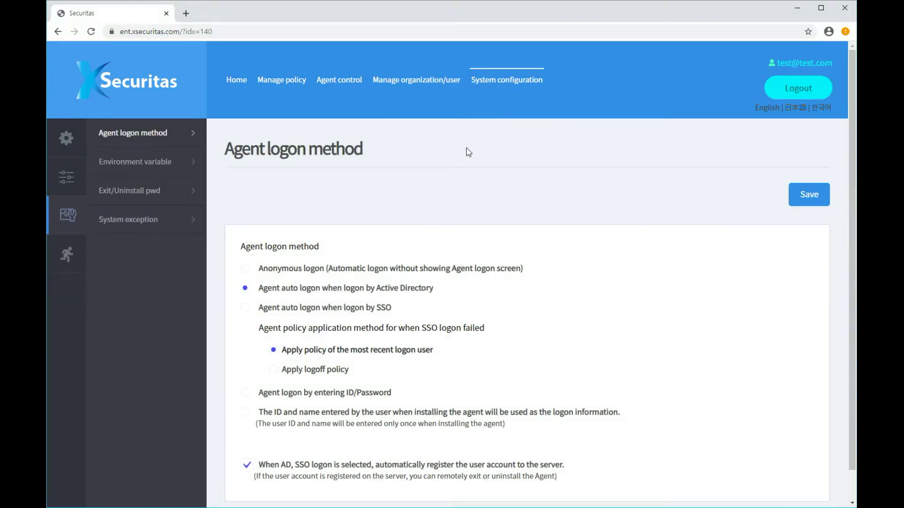
scroll(464, 155, "down", 1)
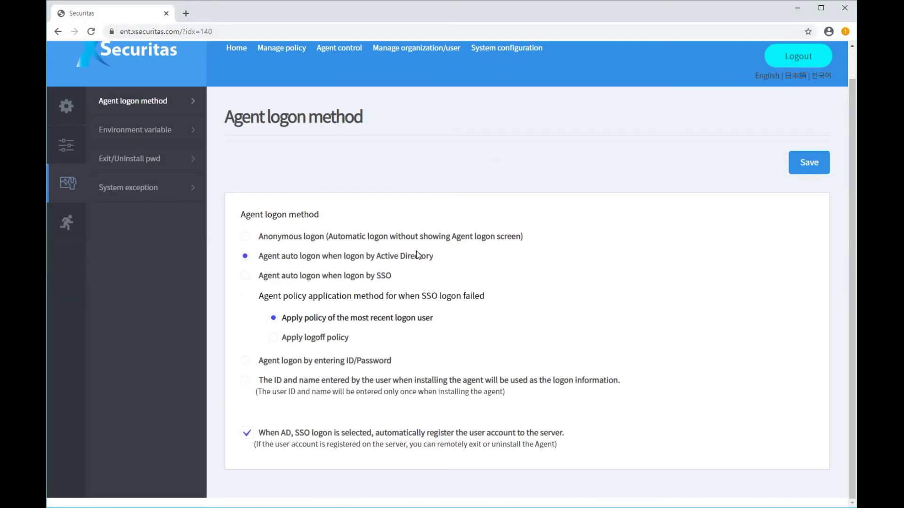
left_click(301, 257)
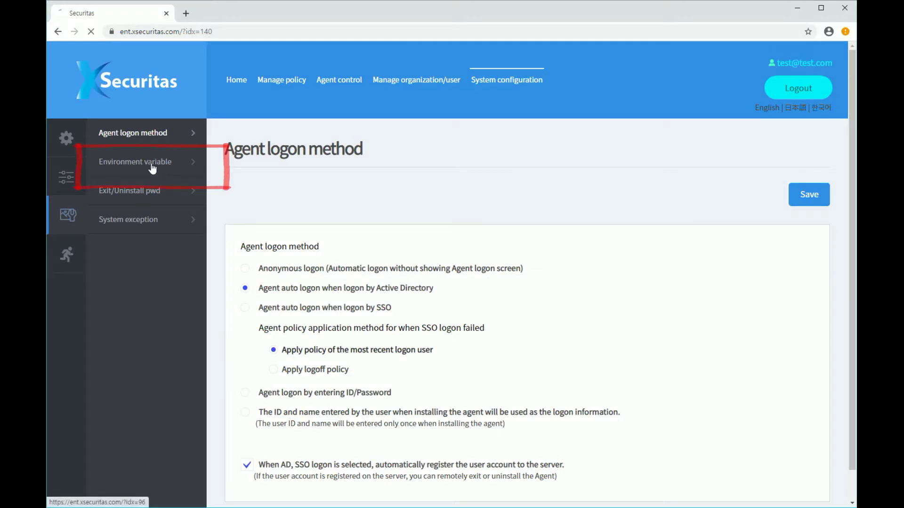
left_click(118, 122)
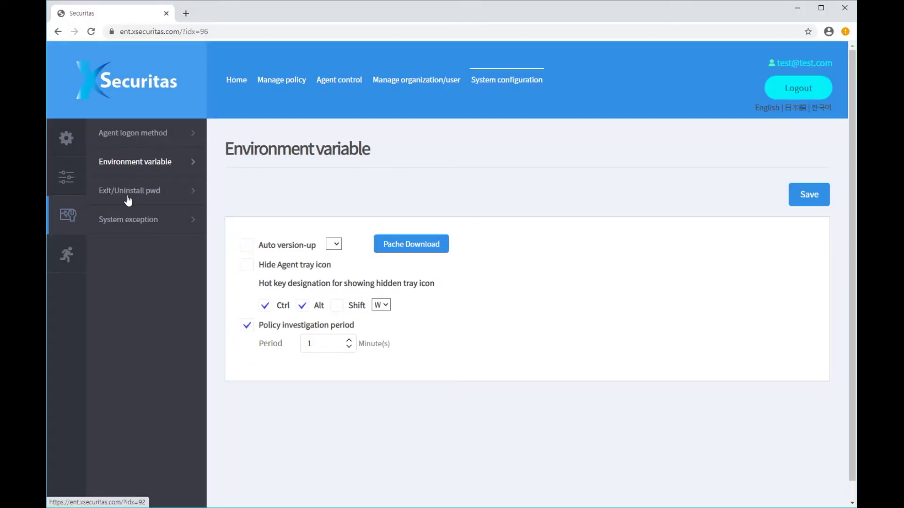
Review the agent's Exit/Uninstall password setting.
left_click(92, 187)
left_click(386, 239)
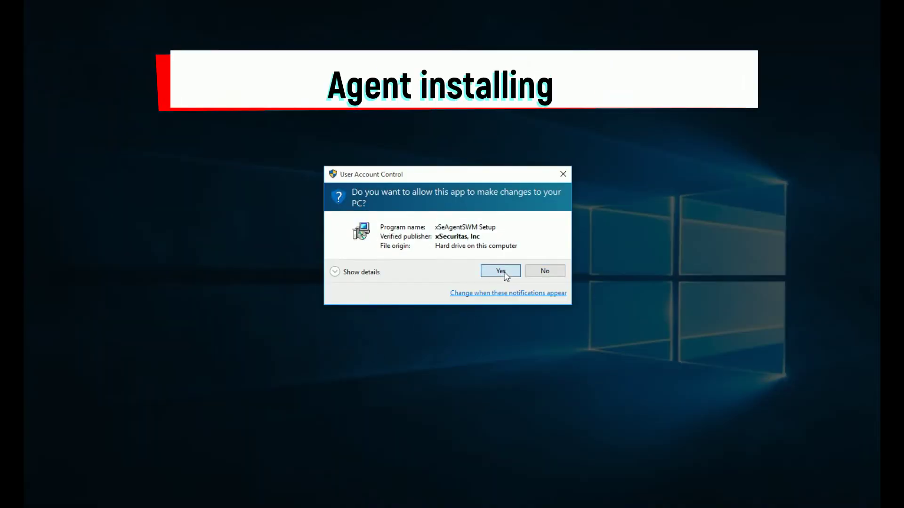
Install the xSeAgentSWM agent and check the Confidential desktop watermark with a Run command.
left_click(504, 272)
left_click(513, 337)
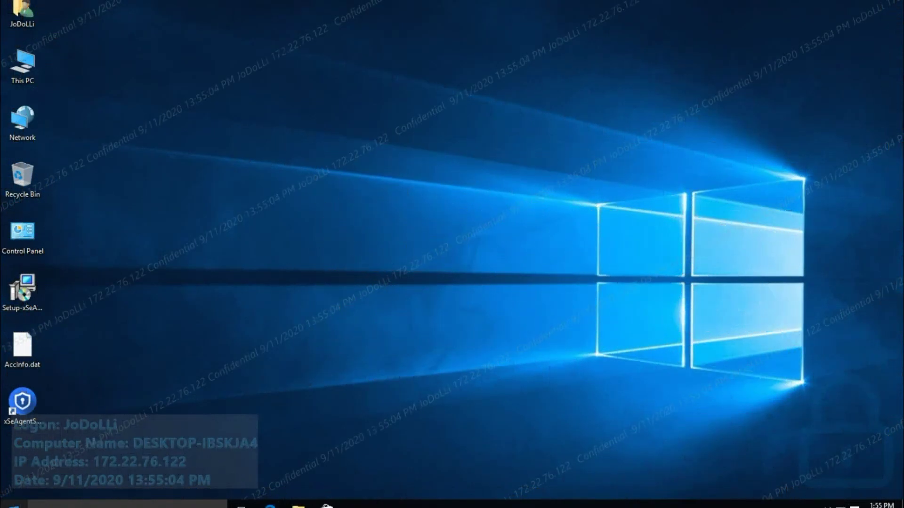
right_click(33, 498)
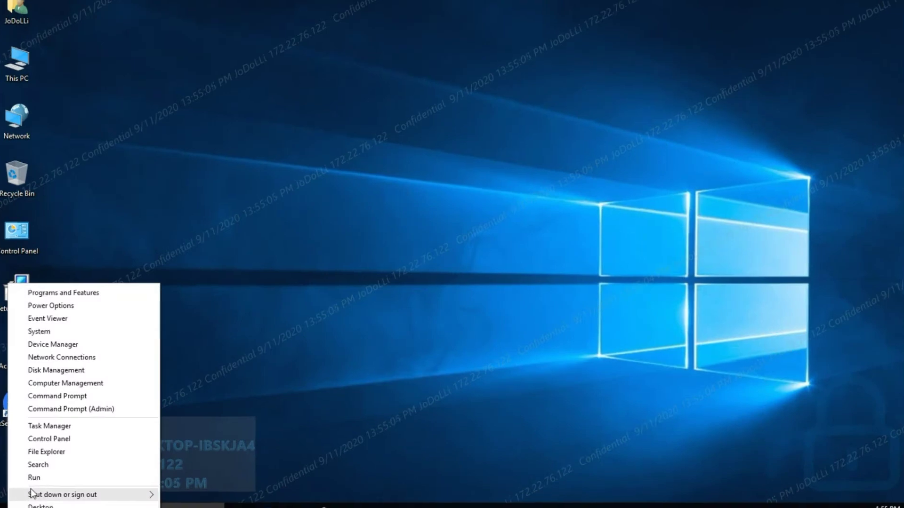
left_click(34, 478)
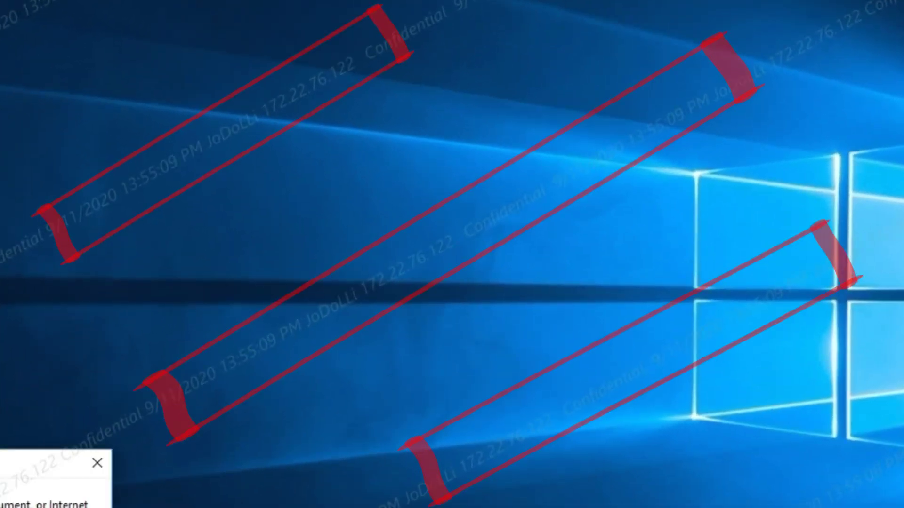
key("Return")
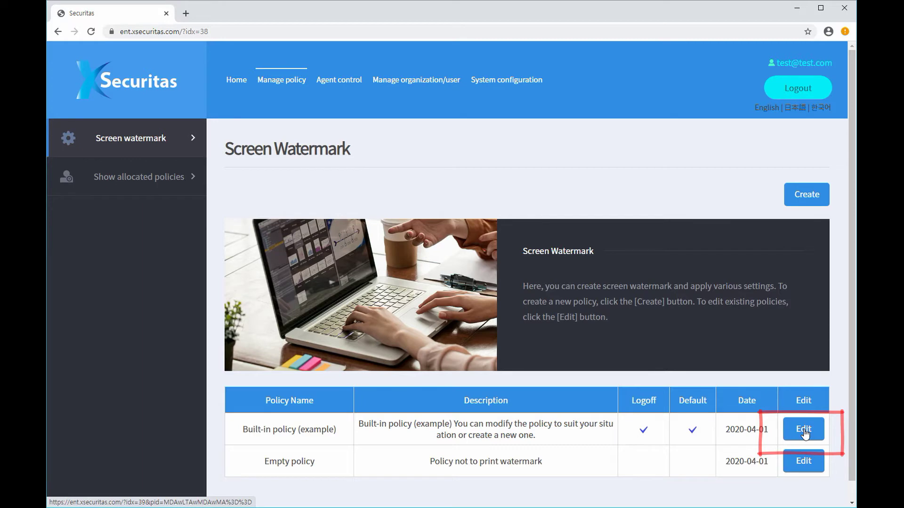
Open Built-in policy (example), look through its watermark settings, and return to the top.
left_click(805, 431)
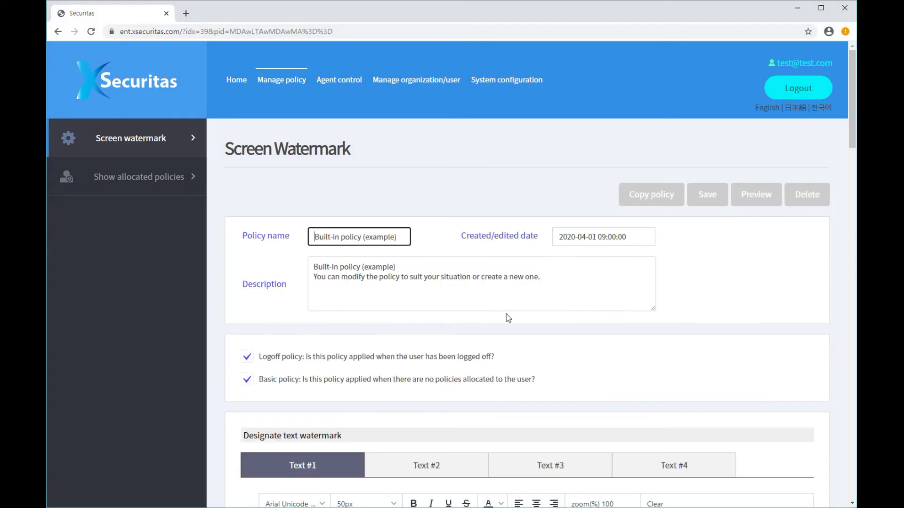
scroll(506, 314, "down", 4)
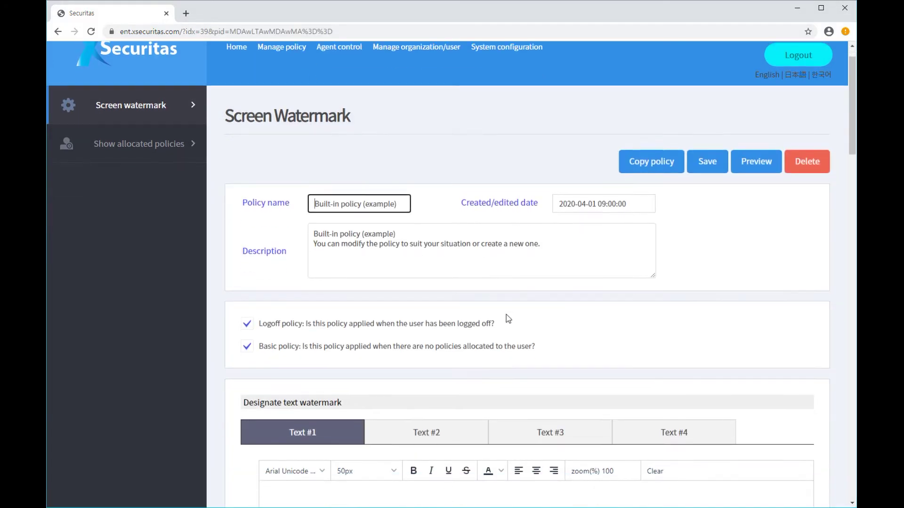
scroll(508, 319, "down", 5)
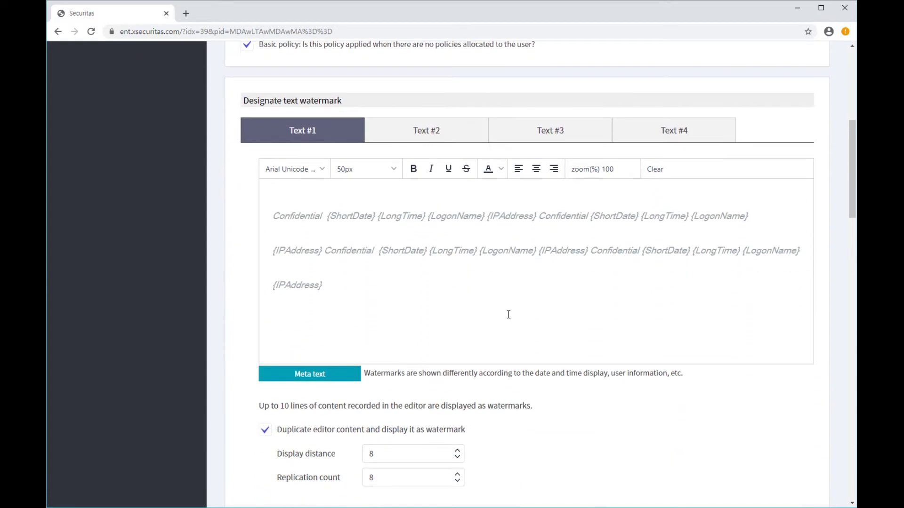
scroll(510, 319, "down", 6)
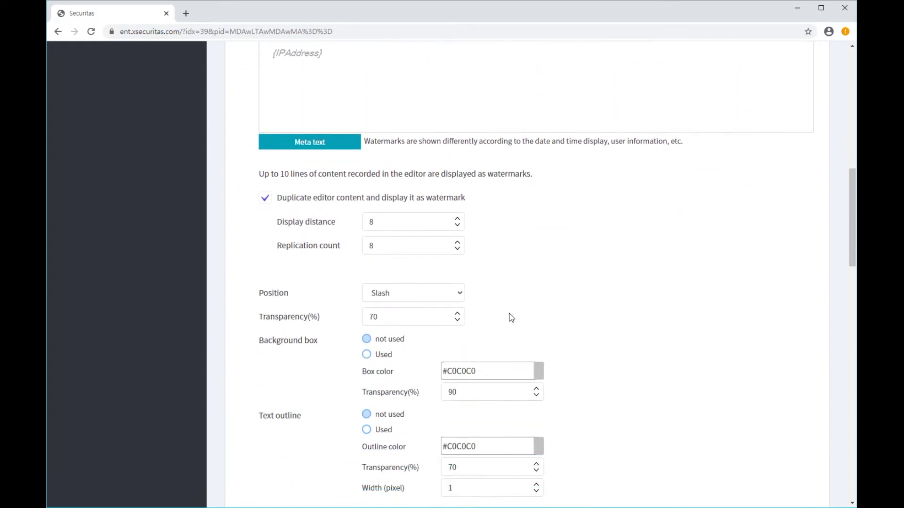
scroll(511, 318, "up", 15)
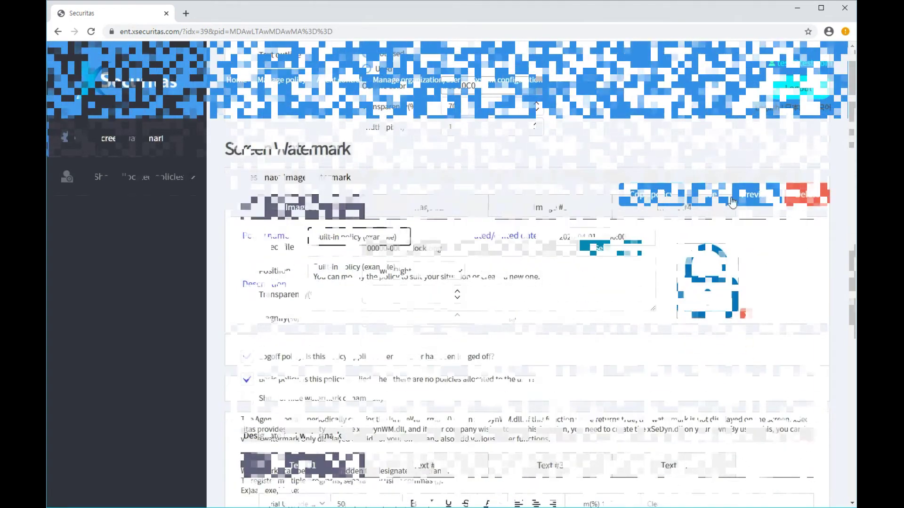
Copy the built-in example policy under the name 'My policy'.
left_click(663, 203)
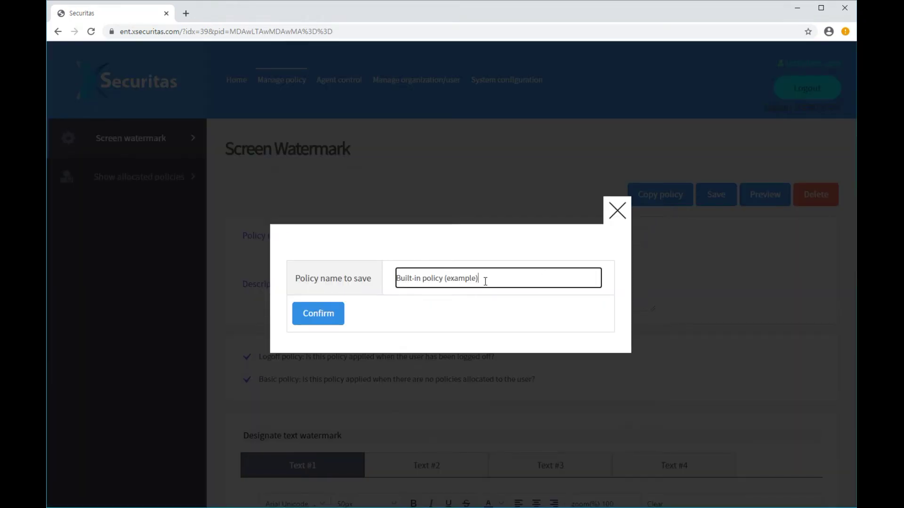
left_click_drag(488, 280, 381, 278)
type("My policy")
left_click(340, 323)
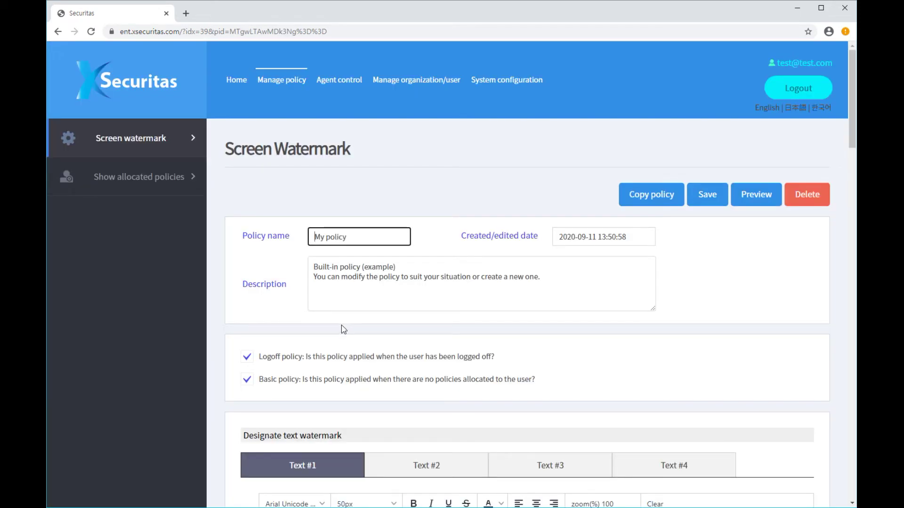
Set red 'my test watermark {LongDate} {LongTime}' text, save the policy, and preview it.
scroll(340, 326, "down", 1)
left_click(346, 349)
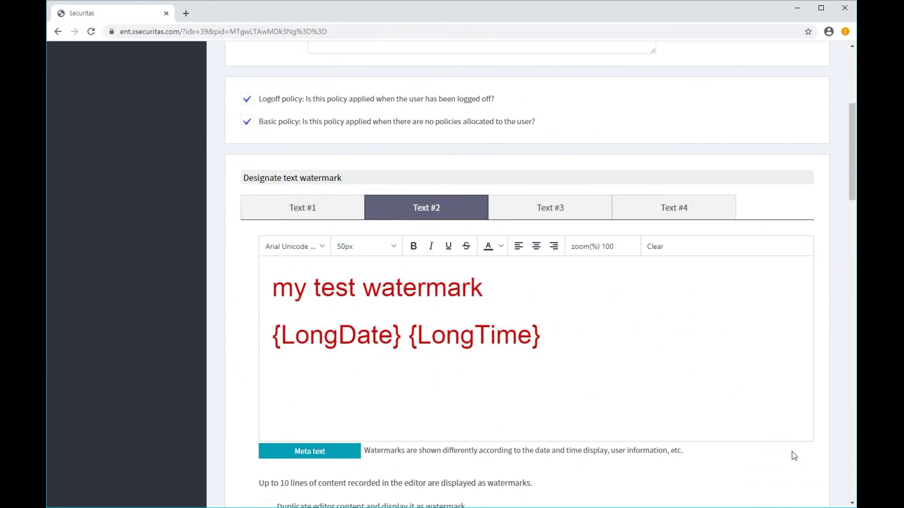
scroll(792, 451, "down", 5)
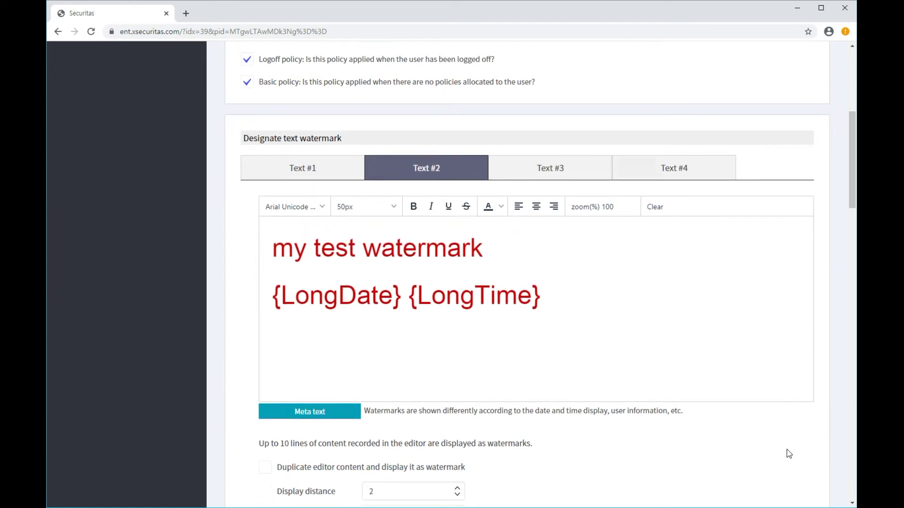
scroll(785, 451, "down", 2)
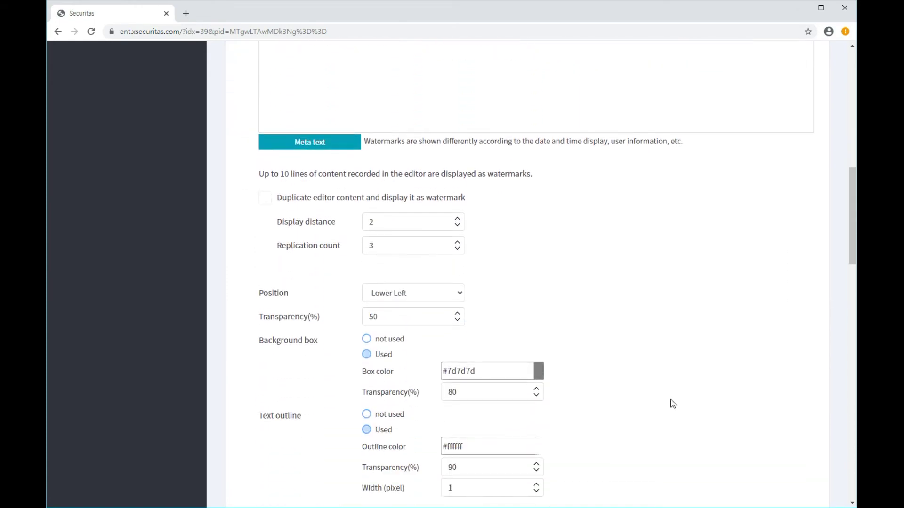
left_click(705, 196)
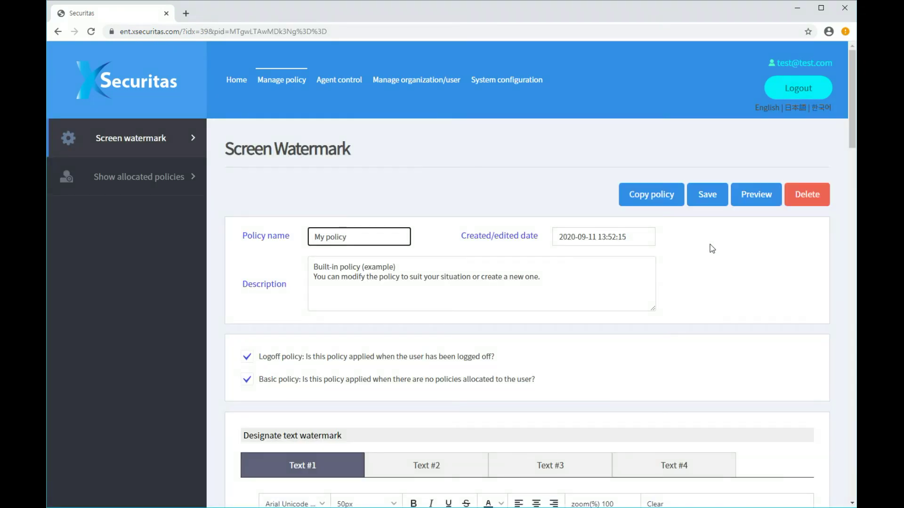
left_click(757, 194)
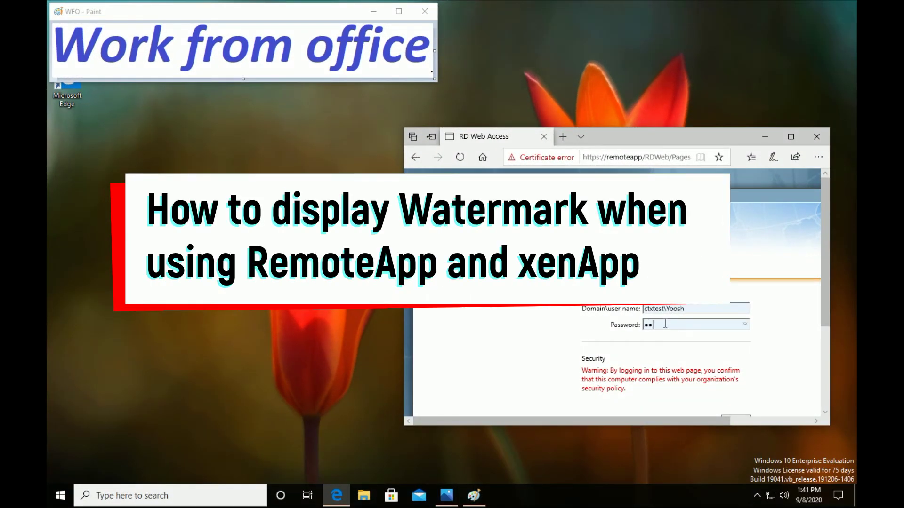
Sign in to RD Web Access, launch Calculator and Paint RemoteApps, and Firefox from Citrix StoreFront.
key("Return")
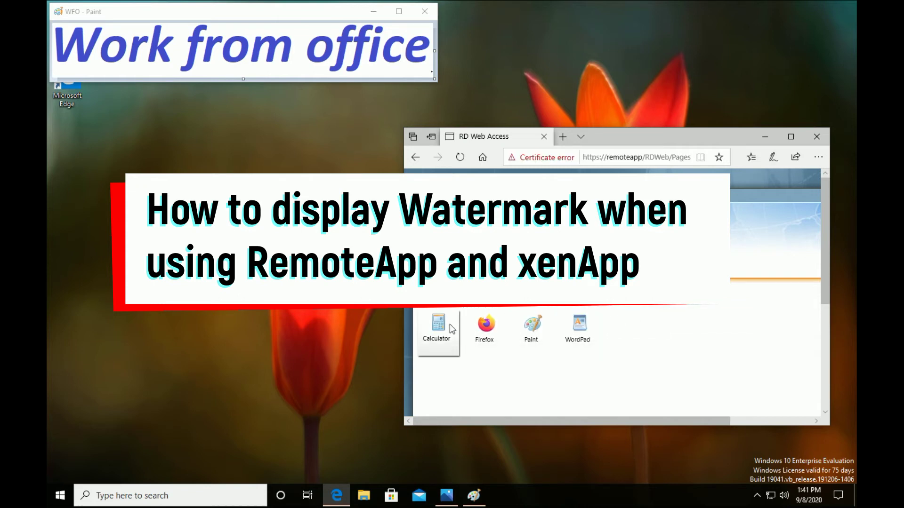
left_click(451, 329)
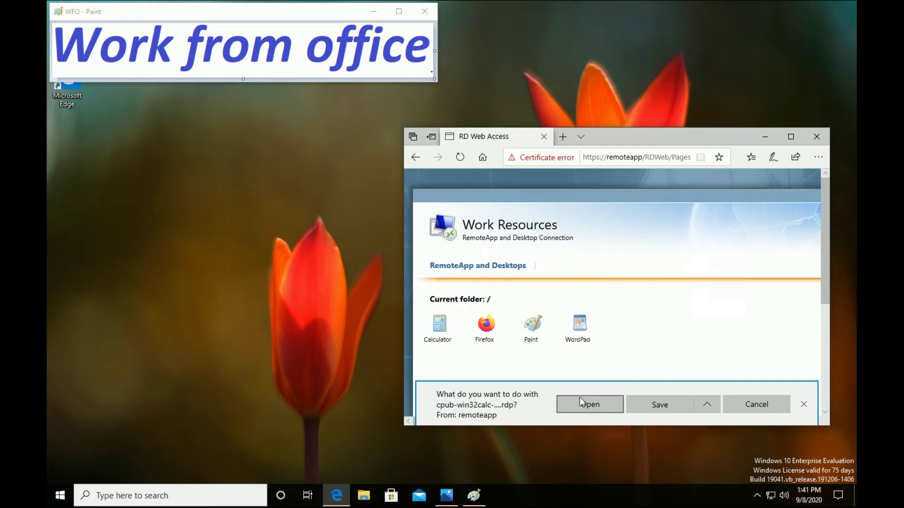
left_click(583, 400)
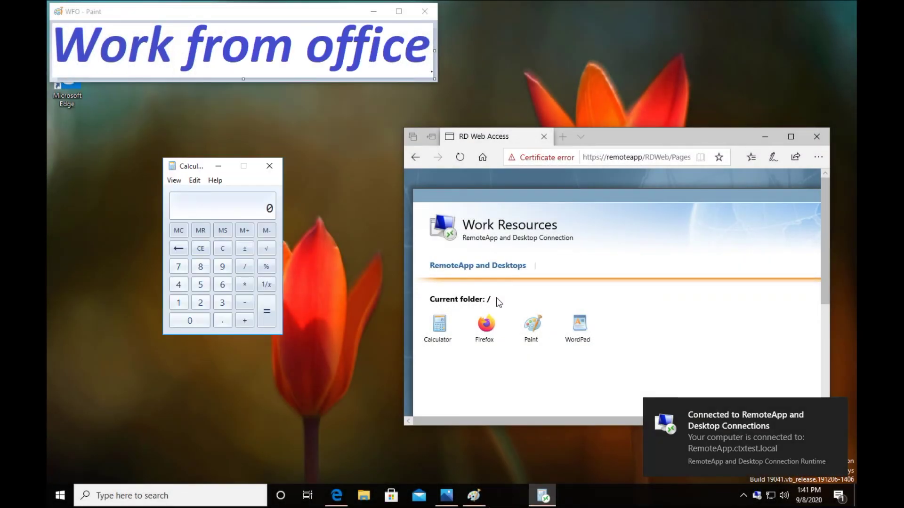
left_click(541, 327)
left_click(591, 404)
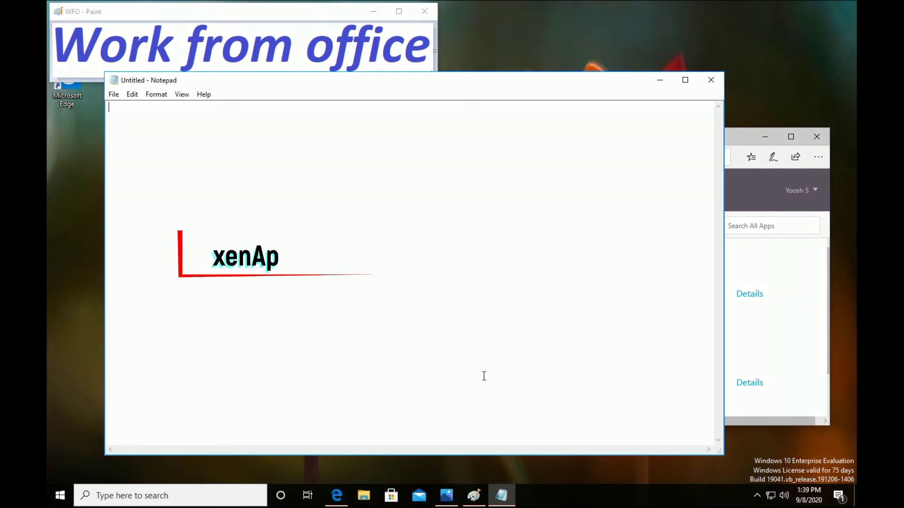
left_click(810, 278)
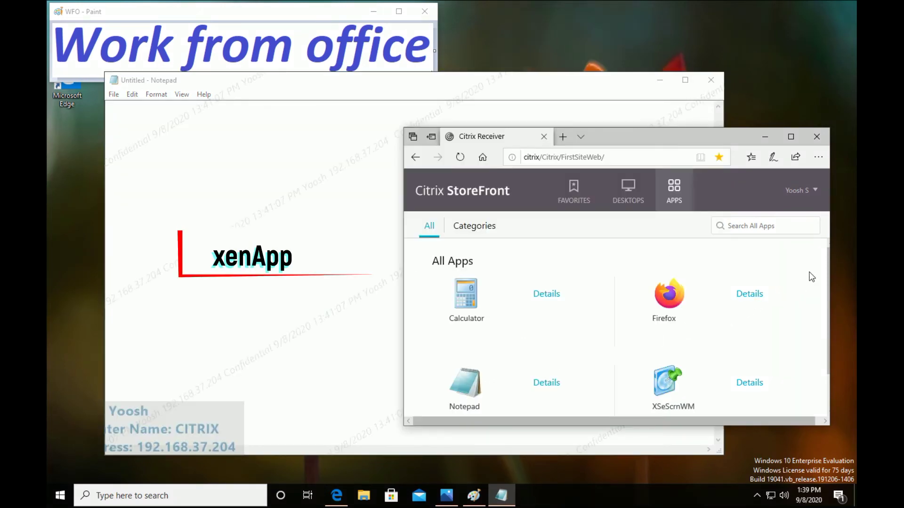
left_click(664, 304)
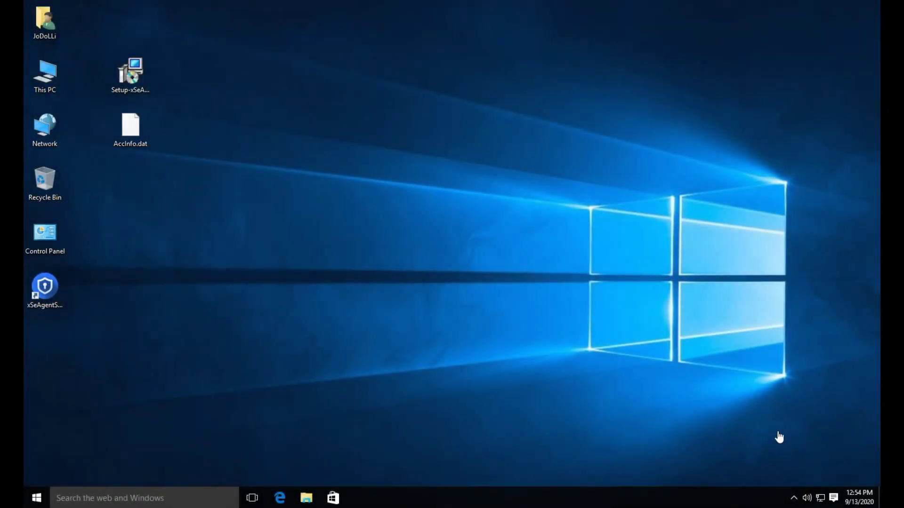
From the xSecuritas tray icon, open Set up Watermark on RemoteApp and enter the agent password.
left_click(794, 499)
right_click(806, 454)
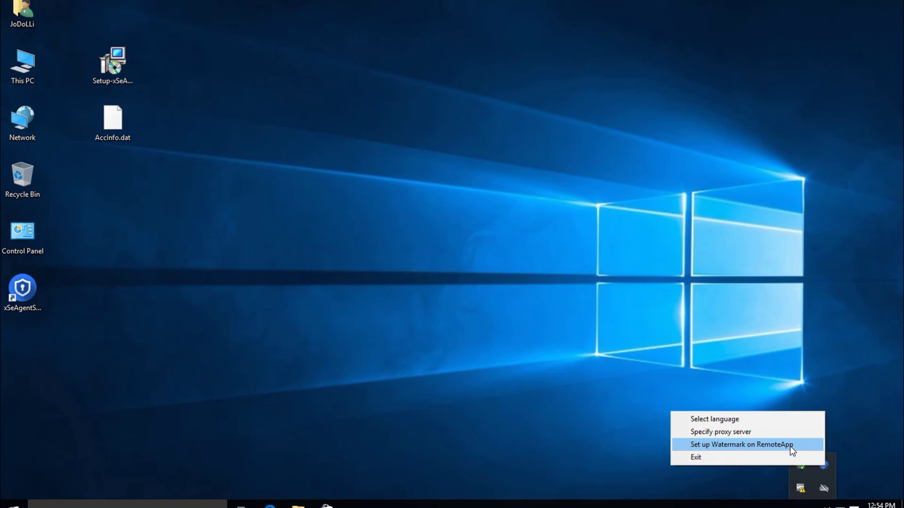
left_click(677, 385)
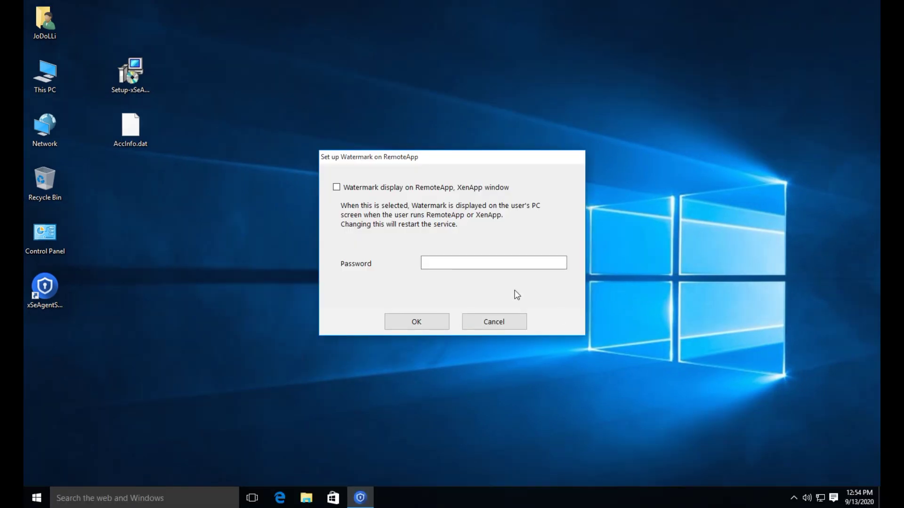
left_click(440, 263)
type("*******")
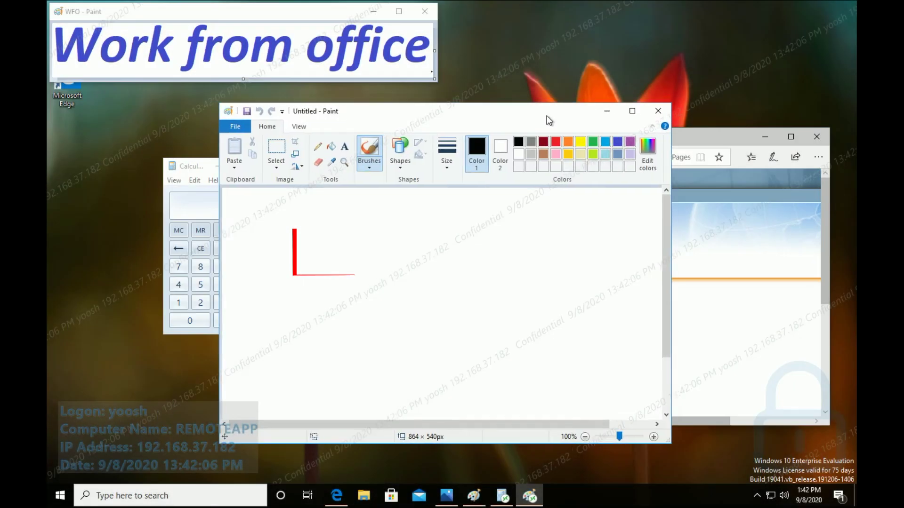
Move the Paint window slightly right and open the Win+X quick-link menu.
left_click_drag(548, 120, 570, 118)
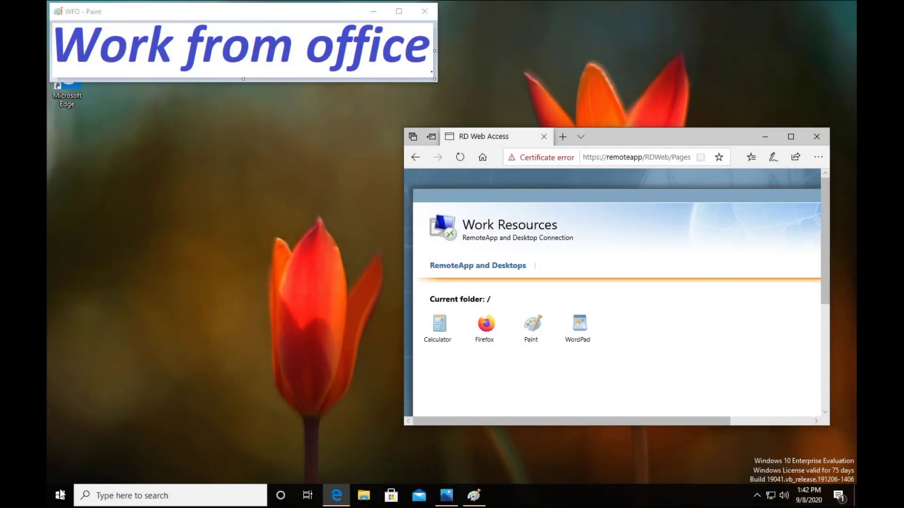
right_click(60, 496)
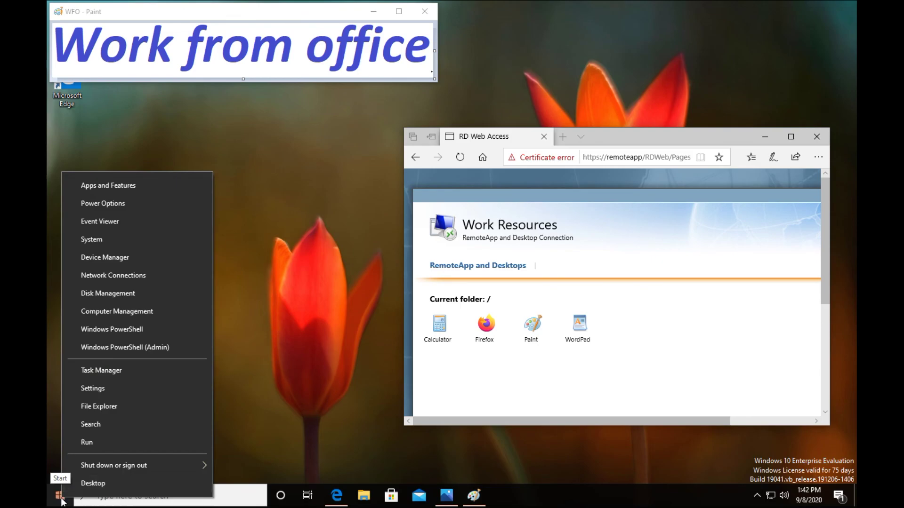